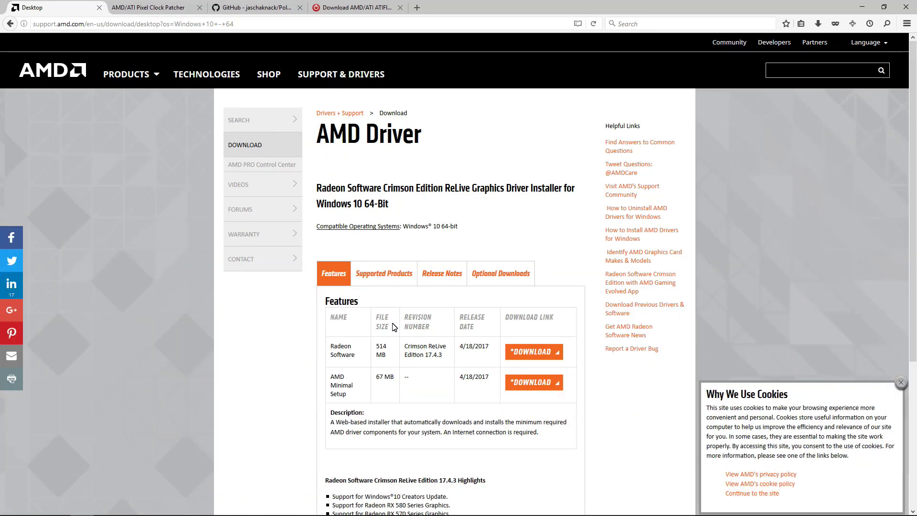
Highlight the Crimson ReLive 17.4.3 revision number, then switch to the Pixel Clock Patcher thread.
left_click_drag(403, 347, 442, 361)
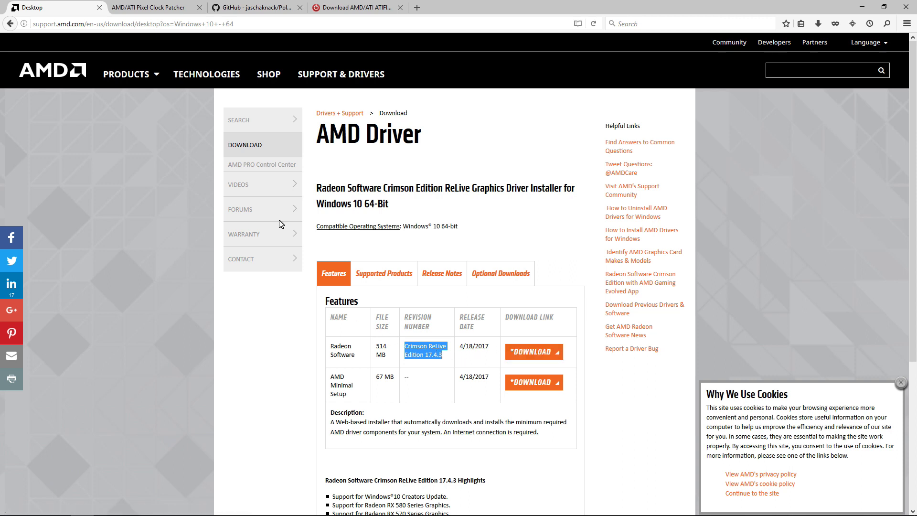
left_click(165, 9)
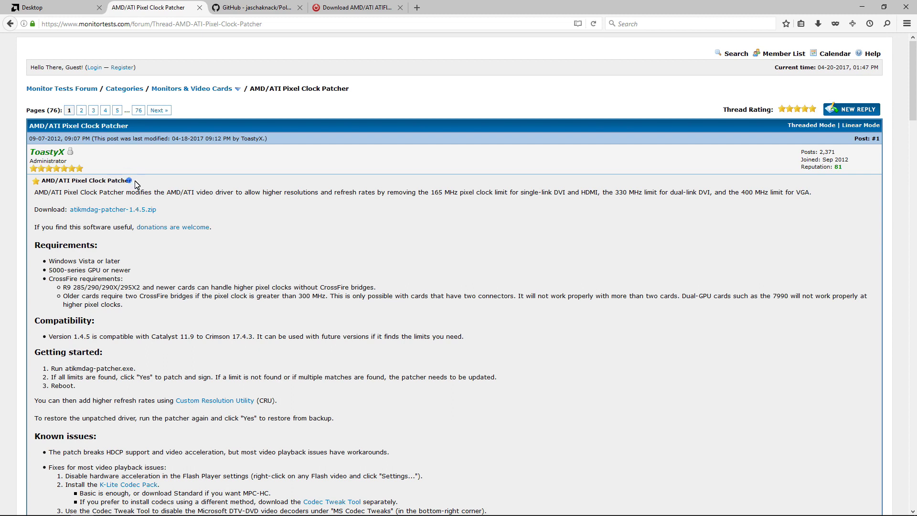
Highlight the 'AMD/ATI Pixel Clock Patcher' post title, then switch to the PolarisBiosEditor GitHub page.
double_click(119, 180)
left_click_drag(98, 185, 43, 187)
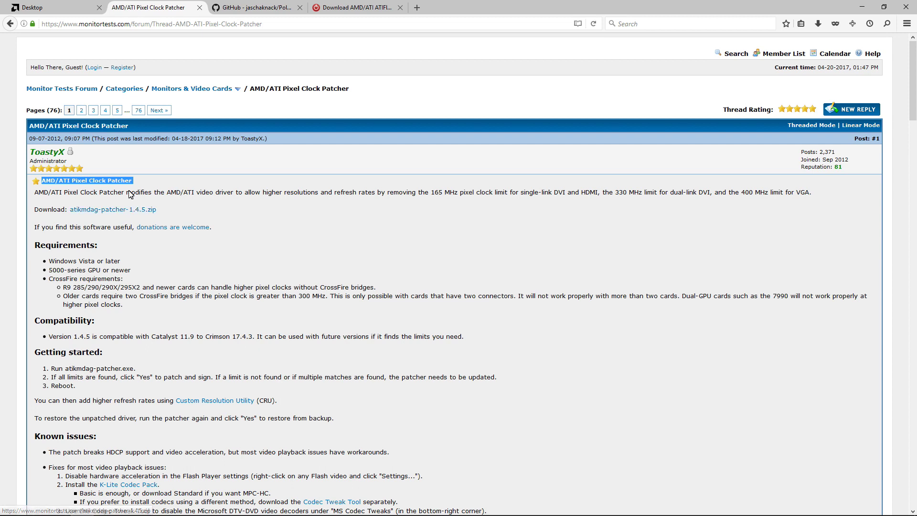
left_click(244, 9)
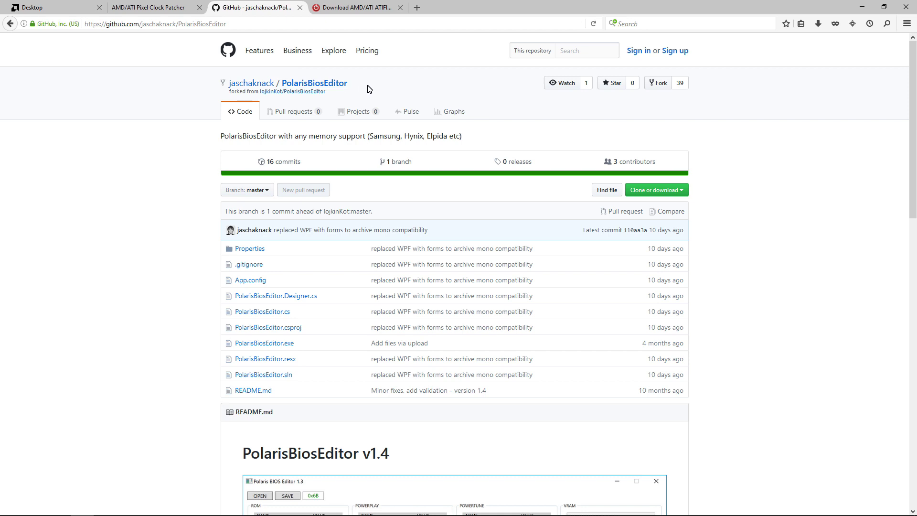
Highlight the PolarisBiosEditor fork's title and owner name, then switch to the ATIFlash download page.
left_click_drag(369, 89, 233, 86)
left_click(212, 98)
left_click_drag(227, 83, 276, 87)
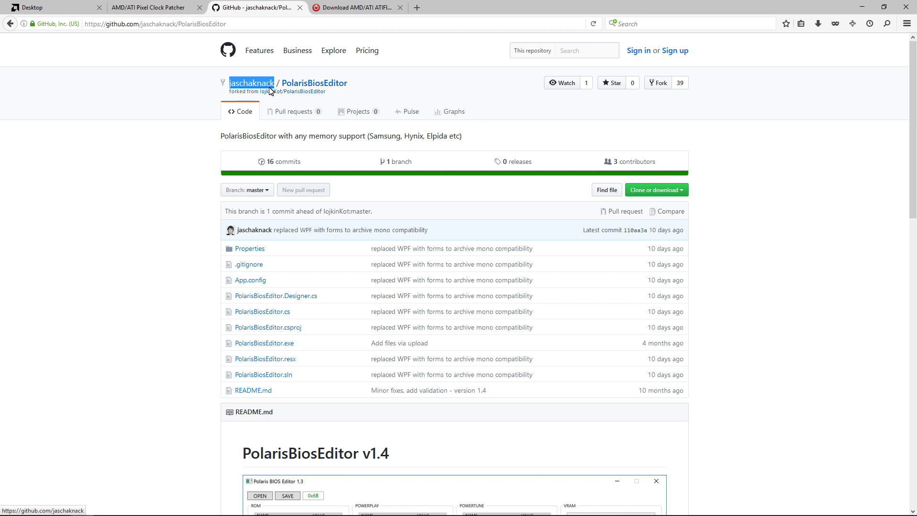
left_click(202, 154)
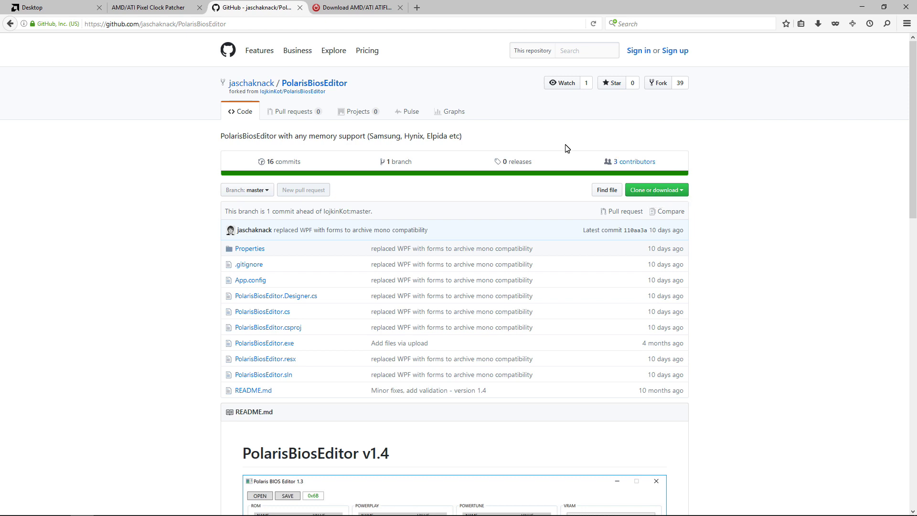
left_click(359, 10)
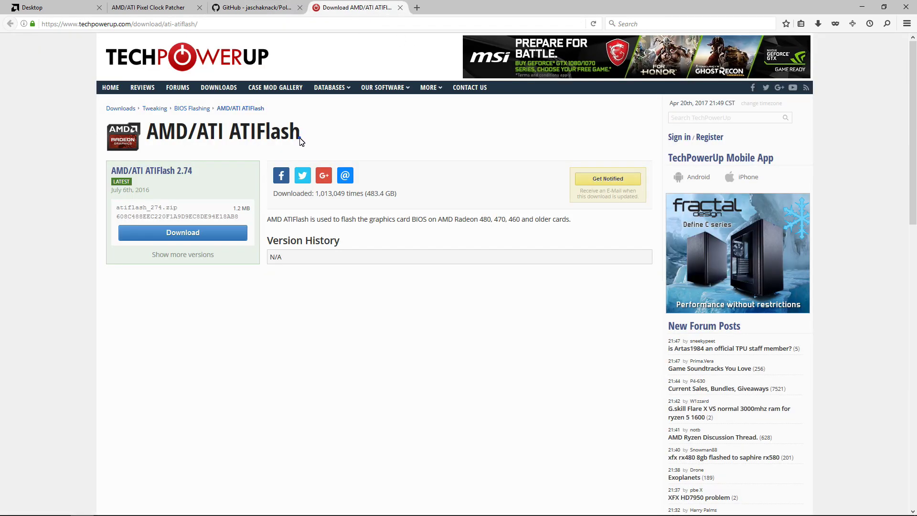
Highlight the AMD/ATI ATIFlash page title and its 2.74 version heading.
left_click_drag(301, 141, 145, 139)
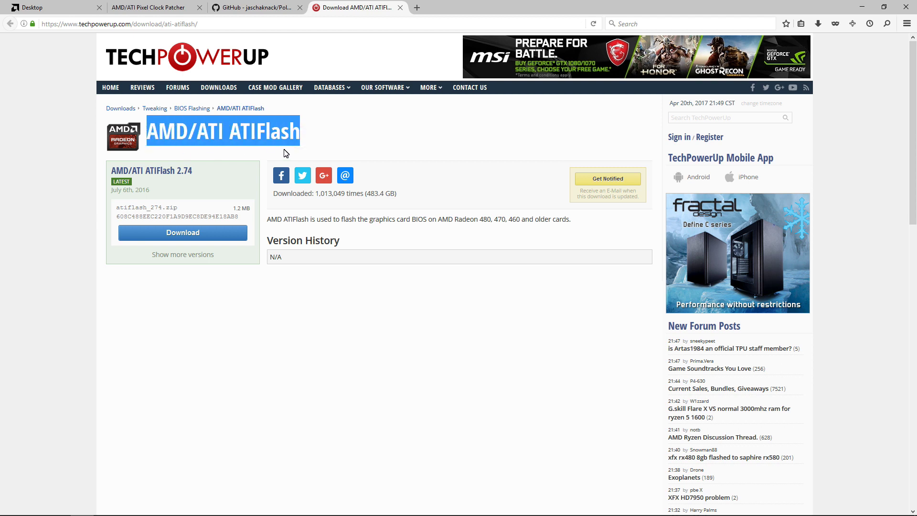
left_click(337, 137)
left_click_drag(209, 172, 175, 178)
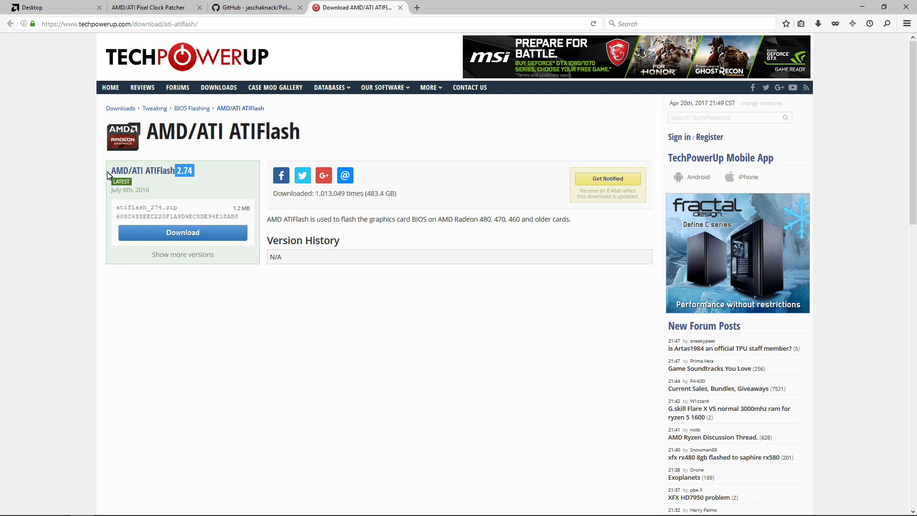
left_click_drag(108, 171, 200, 177)
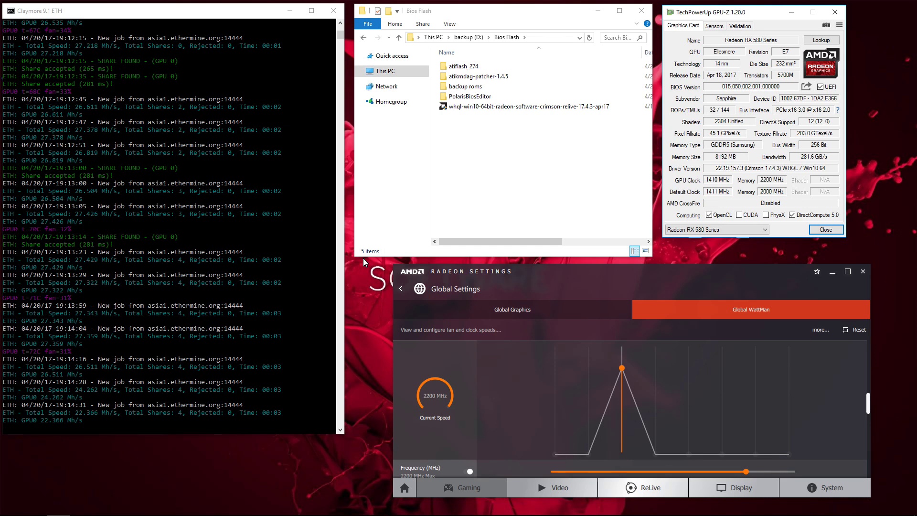
Close the Claymore miner console, the Radeon Settings window and GPU-Z.
left_click(327, 11)
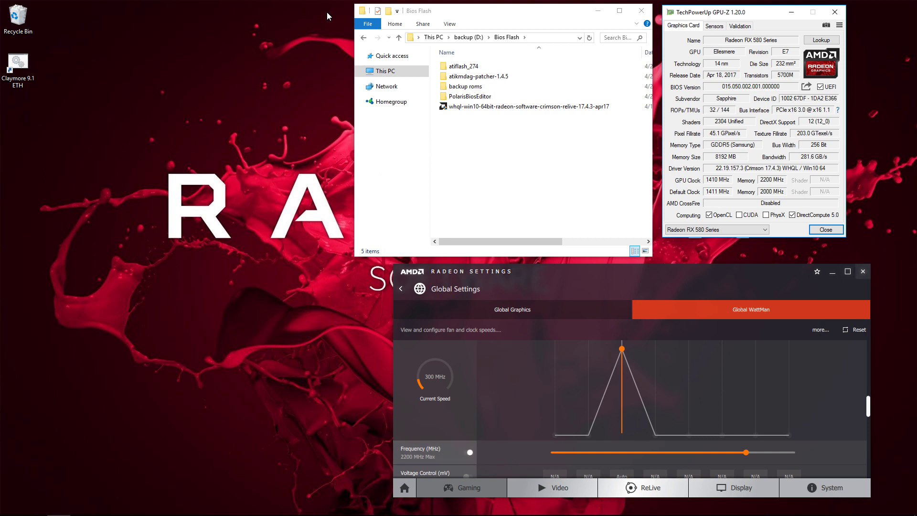
left_click(862, 271)
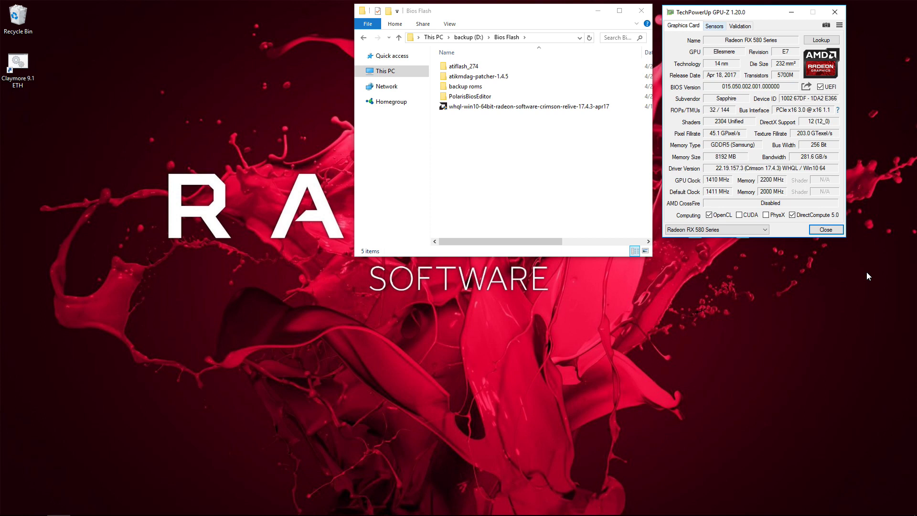
left_click(834, 12)
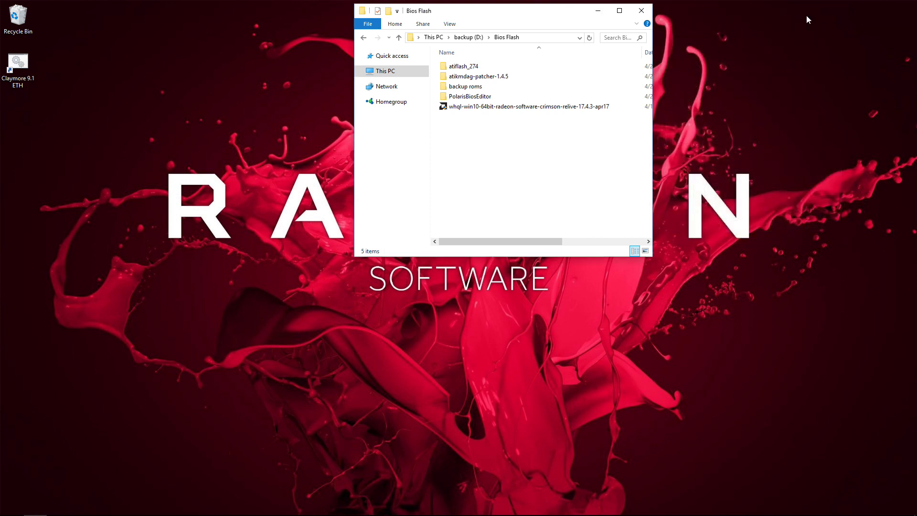
Run ATIWinflash as administrator from the atiflash_274 folder.
left_click_drag(534, 17, 449, 42)
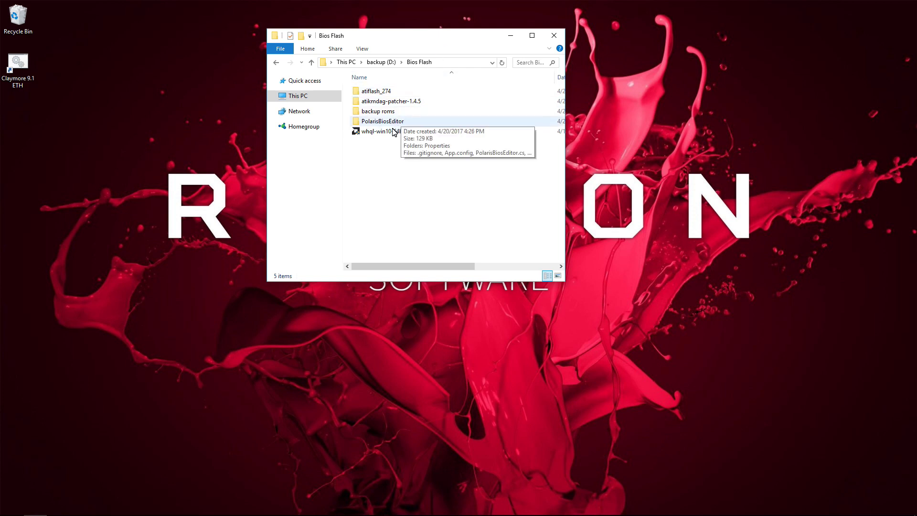
double_click(382, 94)
double_click(375, 132)
right_click(374, 132)
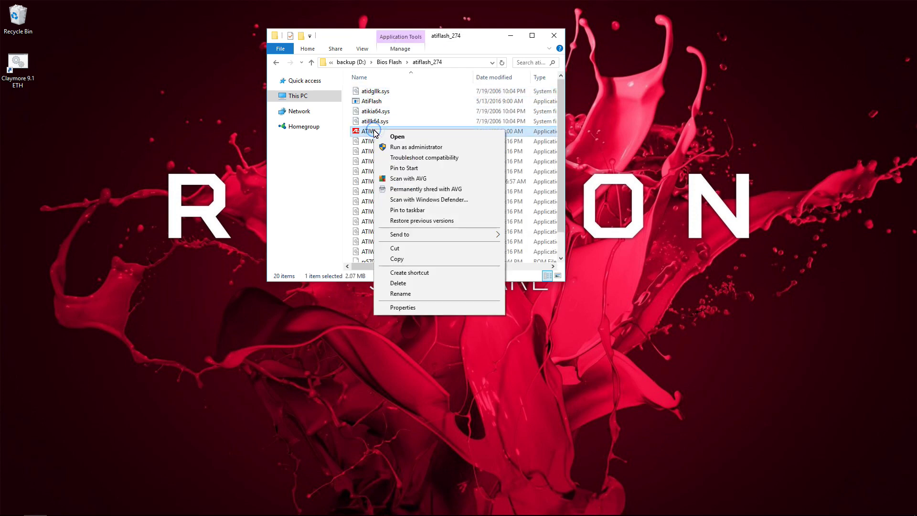
left_click(408, 147)
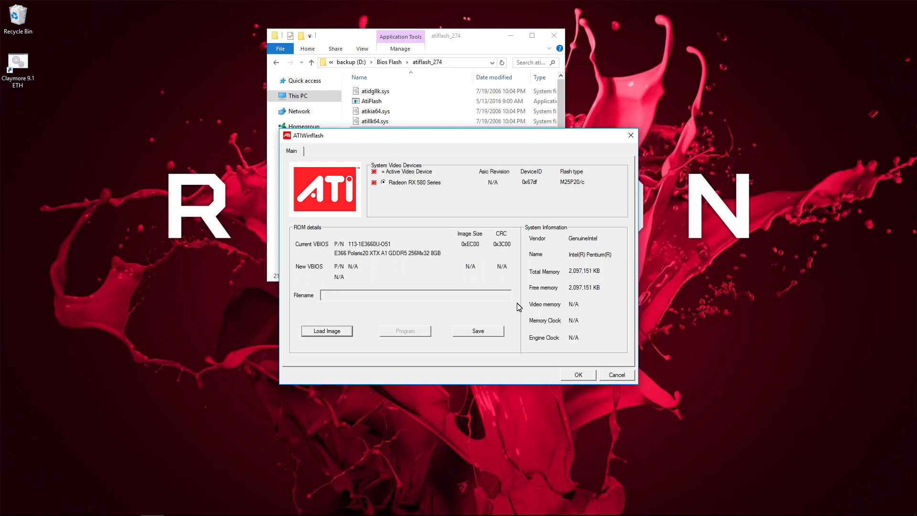
Back up the RX 580's current BIOS to the file rx580nitro8gOriginal1.rom.
key("alt+s")
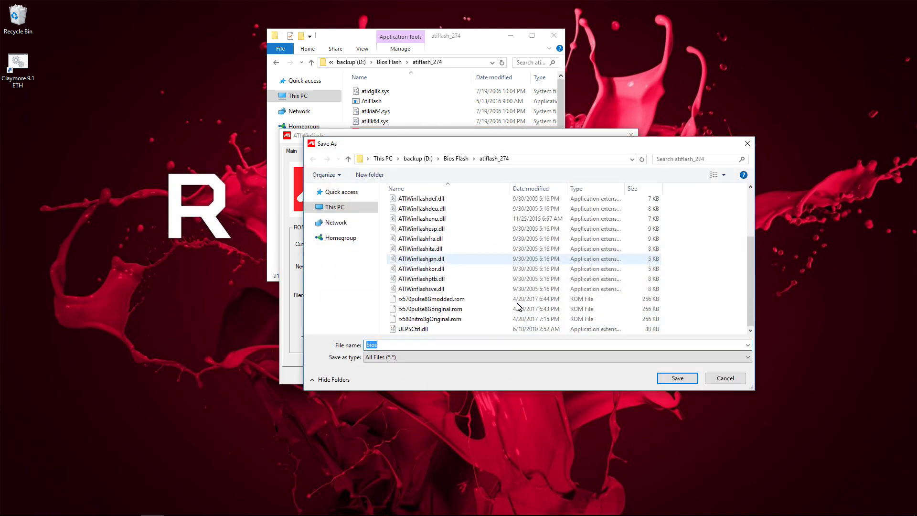
key("Down")
key("Down")
key("Down")
key("Down")
key("Down")
key("Down")
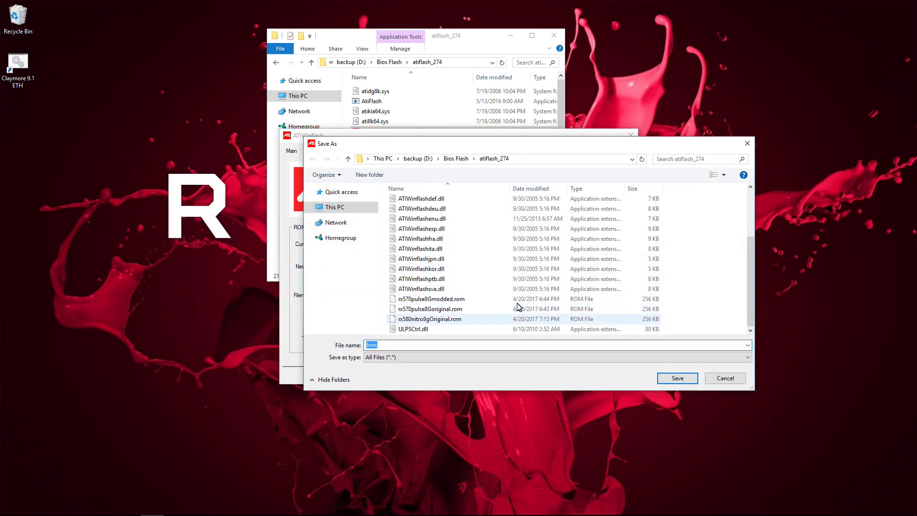
key("Tab")
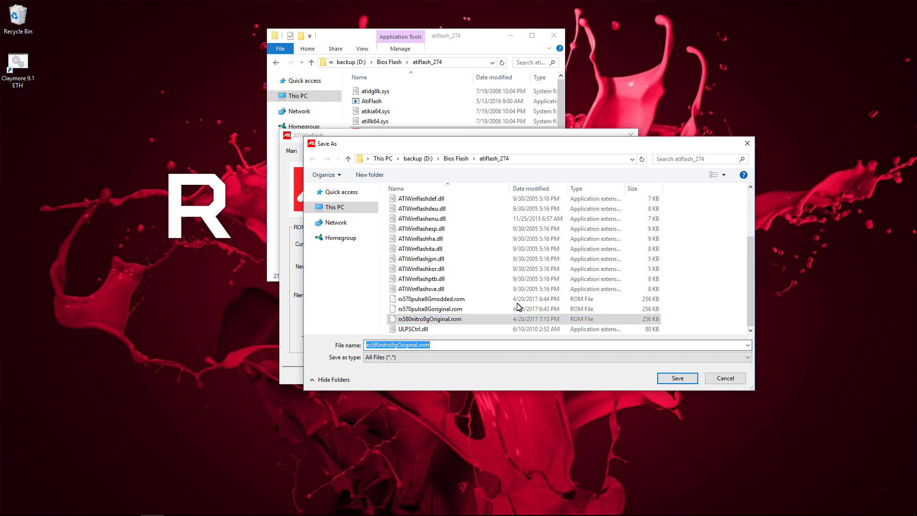
key("Left")
key("Left")
key("Left")
key("Left")
key("Left")
key("Left")
key("Left")
key("Left")
key("Left")
key("Left")
key("Left")
key("Left")
key("Left")
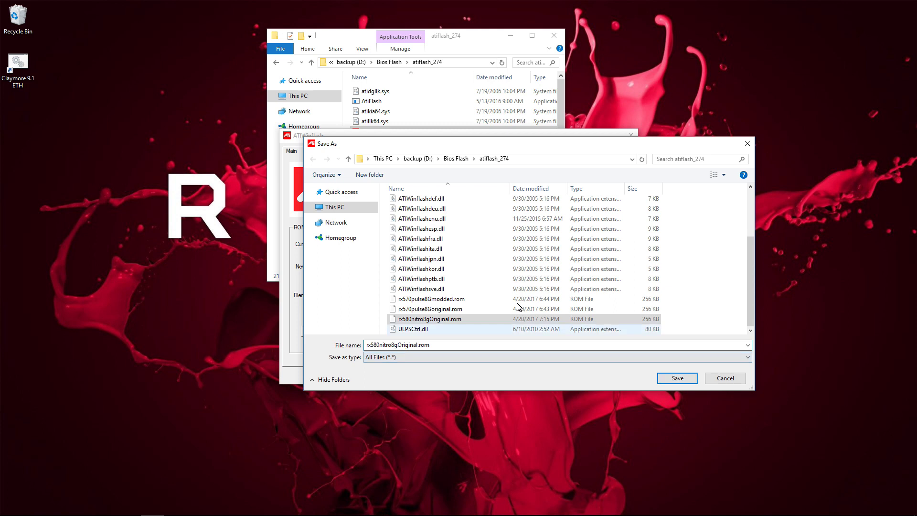
key("Tab")
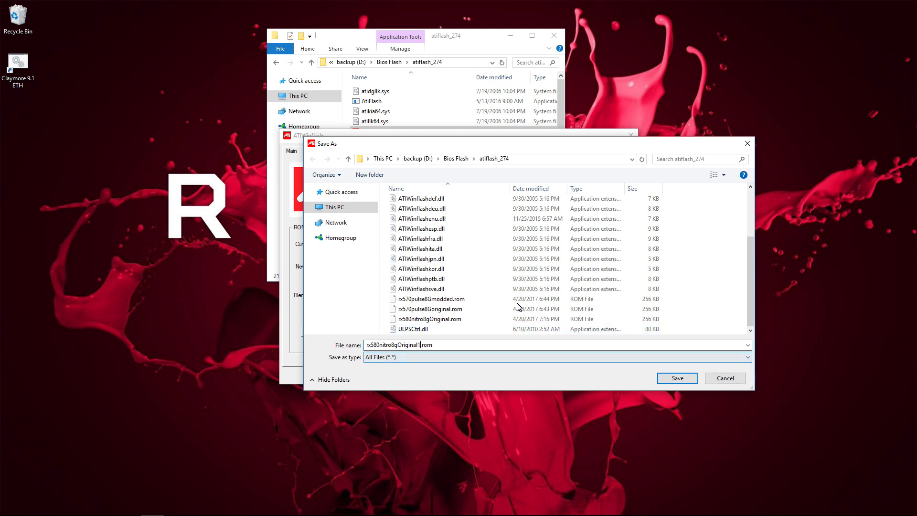
key("Return")
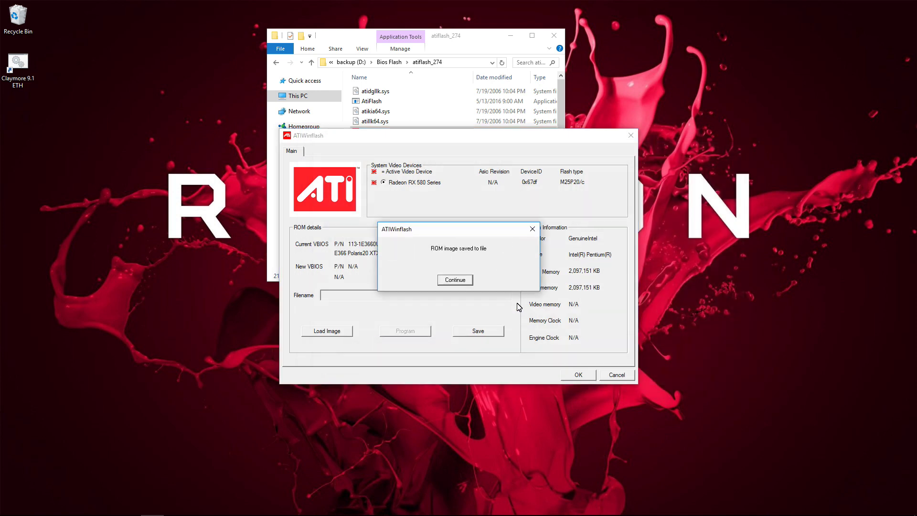
key("Return")
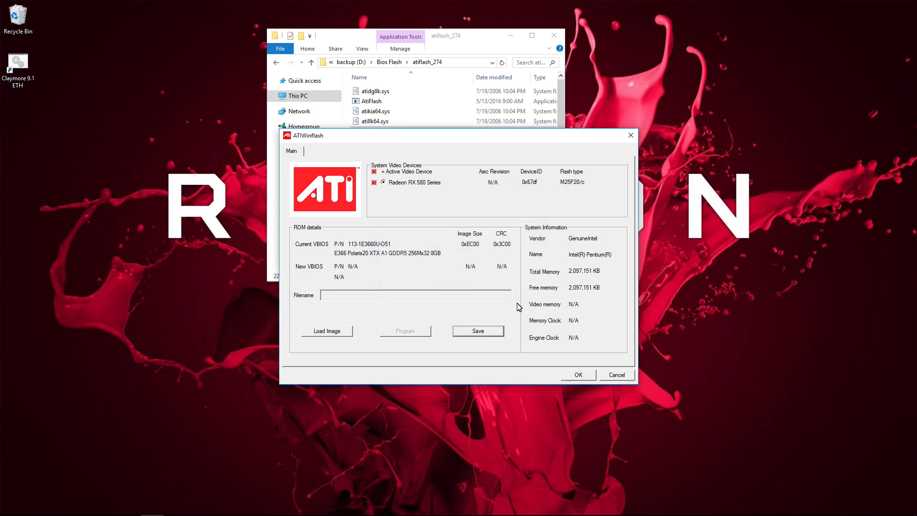
Move ATIWinflash aside and open the PolarisBiosEditor folder from Bios Flash.
left_click_drag(335, 135, 582, 245)
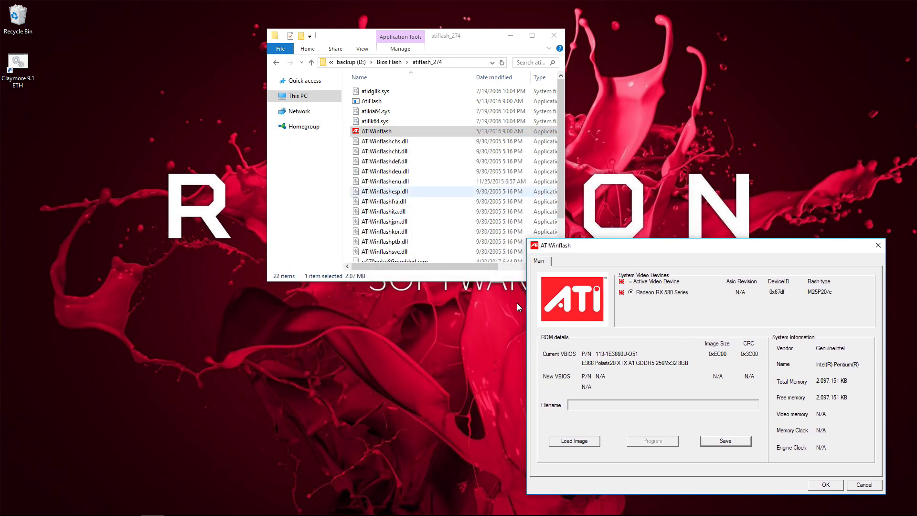
left_click(411, 200)
key("BackSpace")
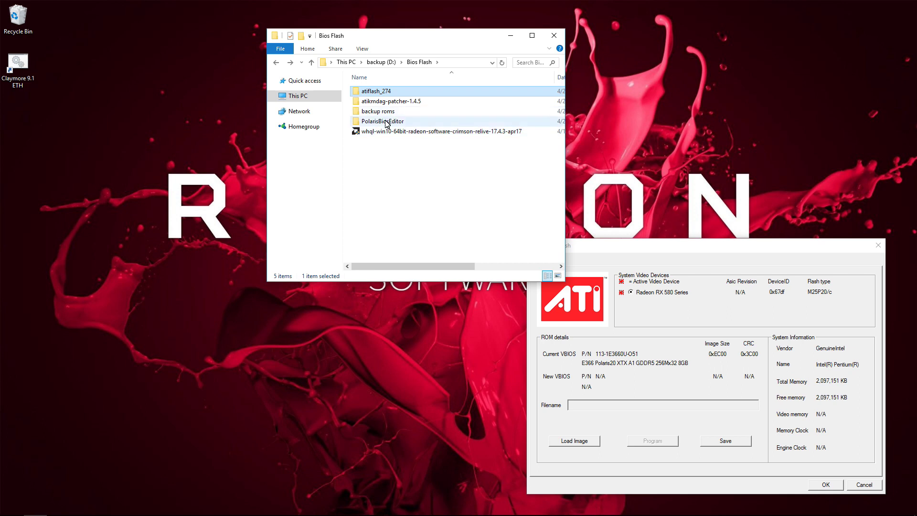
double_click(385, 121)
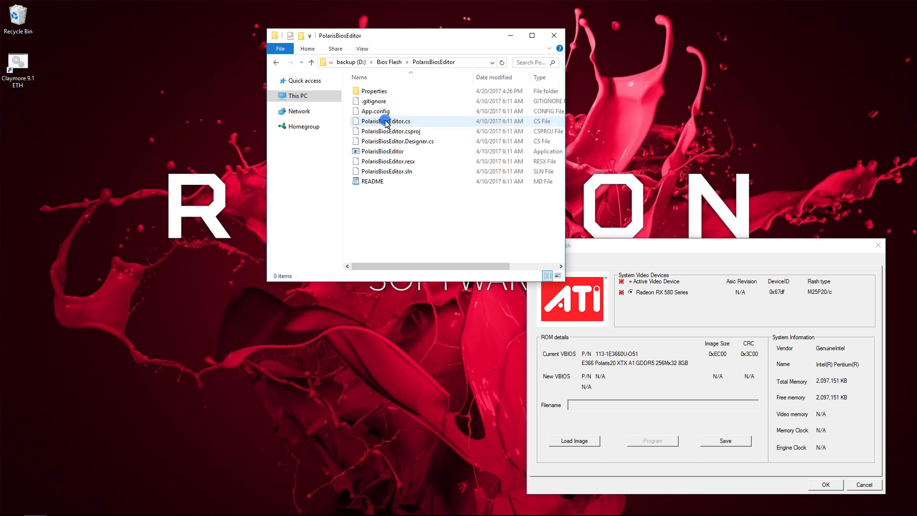
Launch Polaris BIOS Editor and load rx580nitro8gOriginal1.rom from the atiflash_274 folder.
double_click(373, 152)
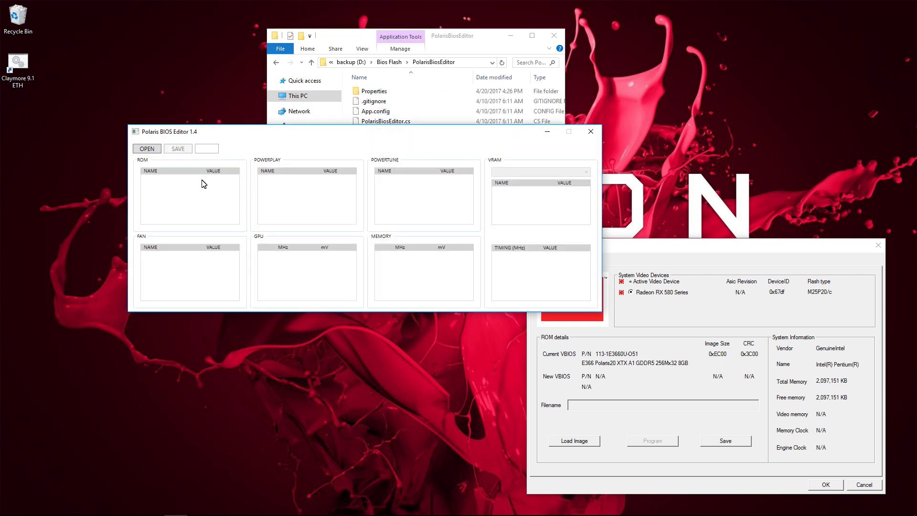
left_click(154, 149)
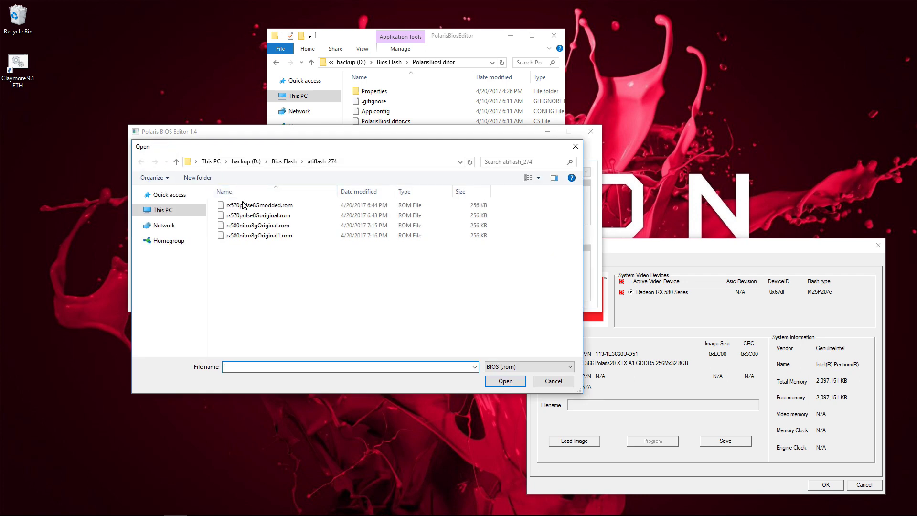
double_click(269, 235)
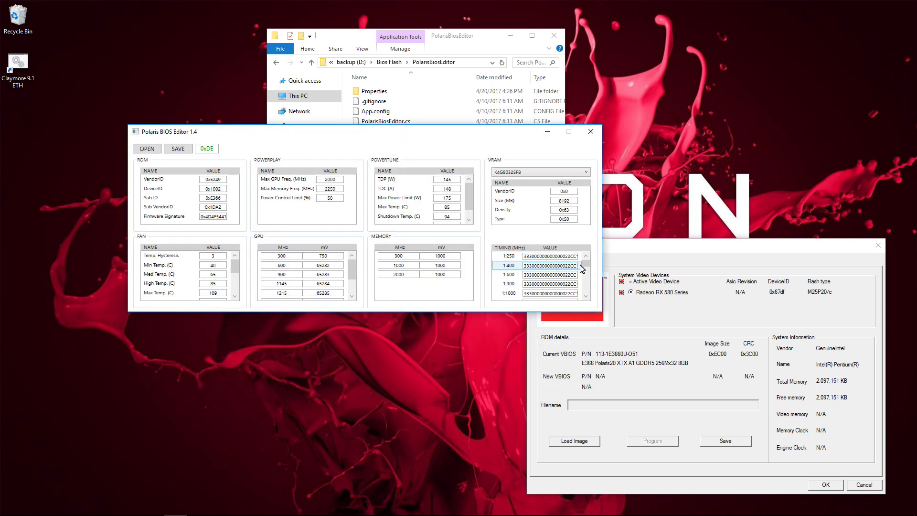
Copy the 1:1750 memory timing value and paste it over the 1:2000 timing.
left_click_drag(584, 263, 586, 289)
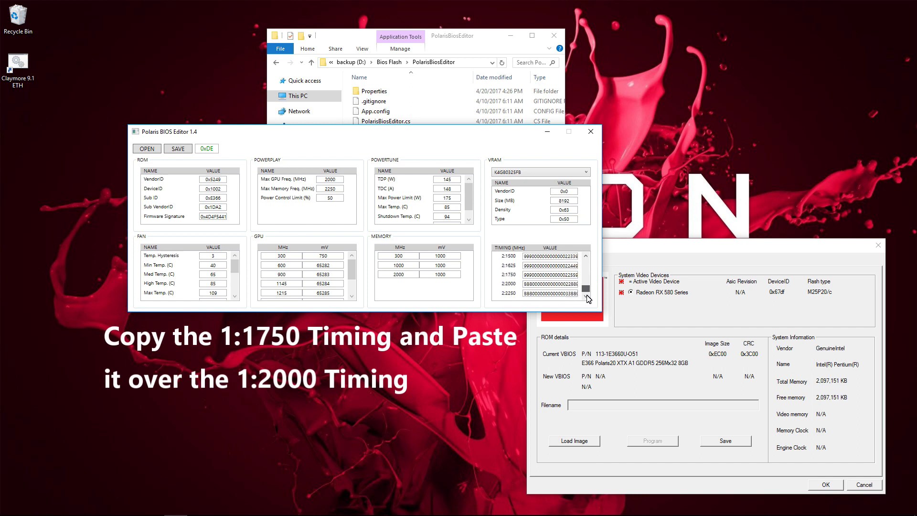
scroll(587, 292, "up", 3)
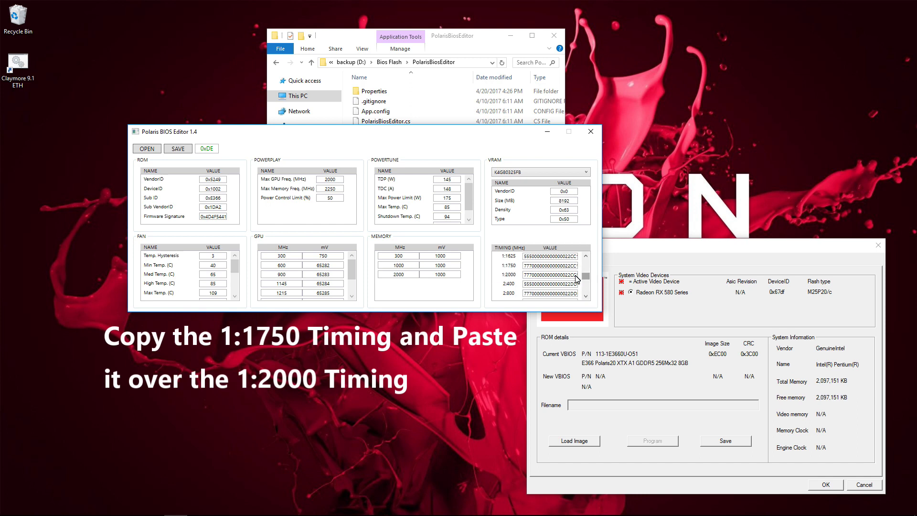
left_click(537, 267)
left_click(509, 276)
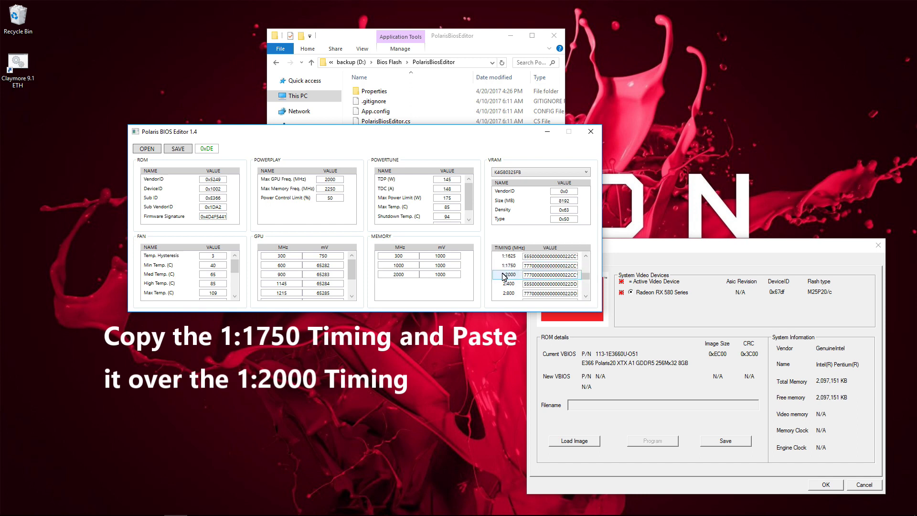
left_click(544, 266)
left_click(545, 267)
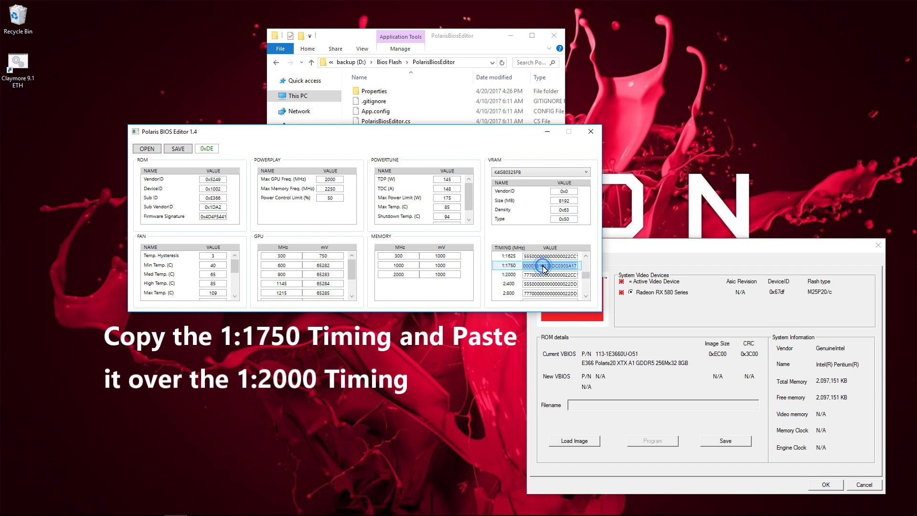
right_click(545, 267)
left_click(561, 281)
left_click(549, 275)
right_click(549, 277)
left_click(572, 304)
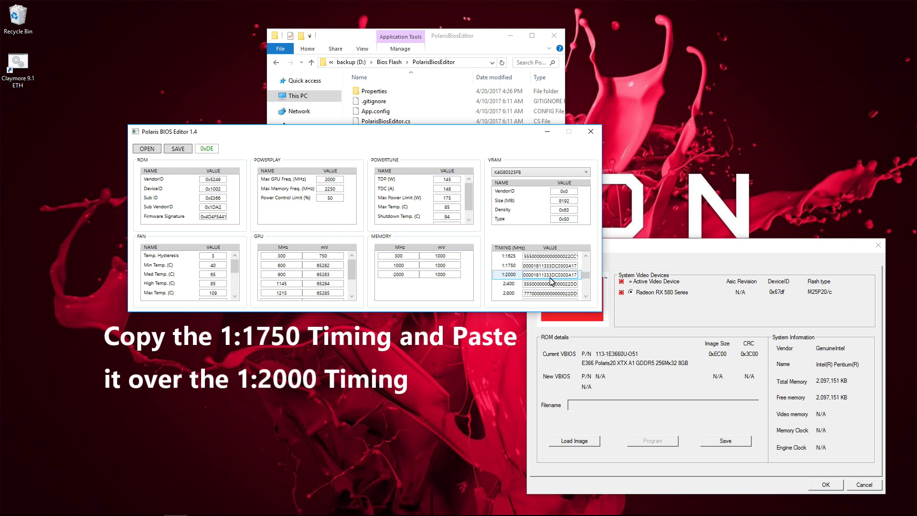
left_click(446, 274)
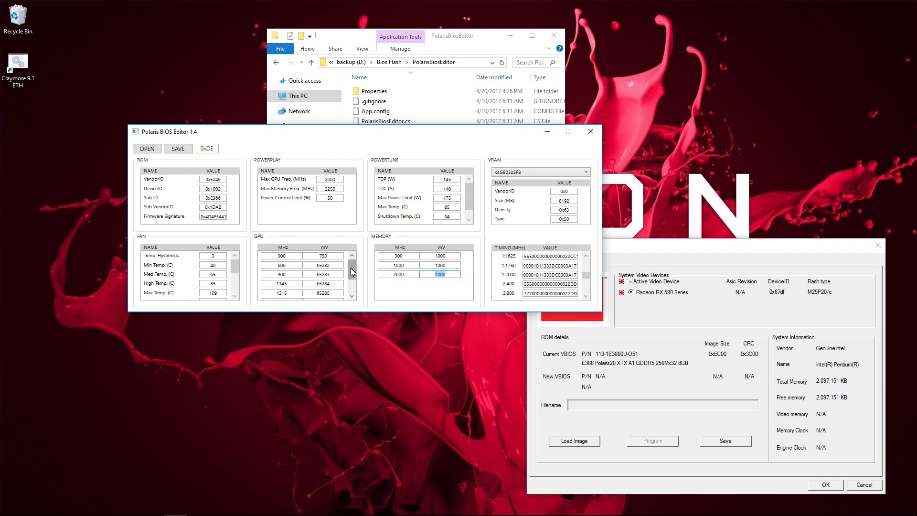
Inspect the 1257 MHz GPU clock state, then save the modified BIOS.
left_click_drag(350, 268, 352, 280)
left_click(281, 292)
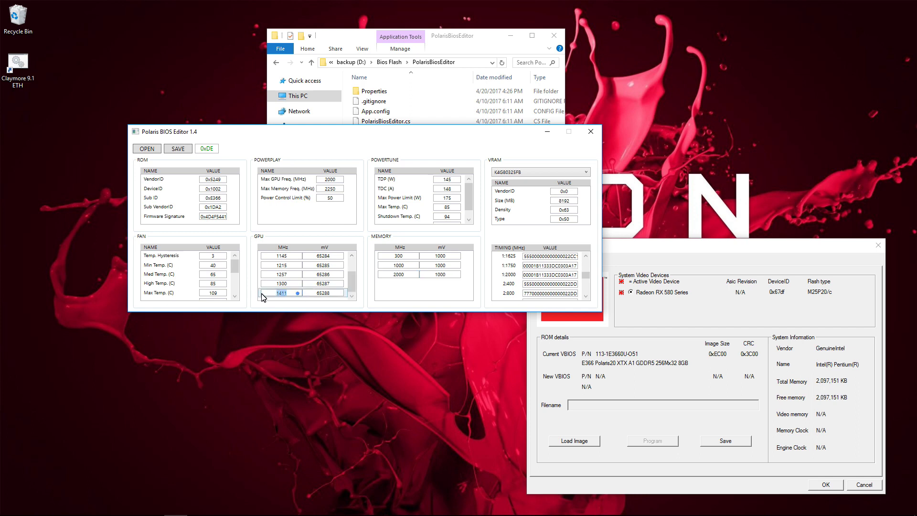
left_click(276, 275)
left_click(276, 275)
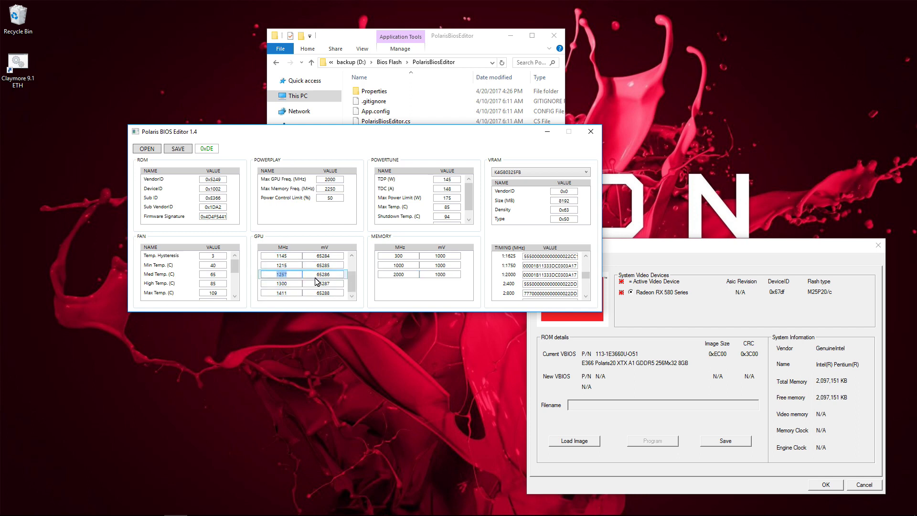
left_click(182, 149)
Rename the file from rx580nitro8gOriginal1 to rx580nitro8gModded.rom, save it, and close the editor.
left_click(246, 235)
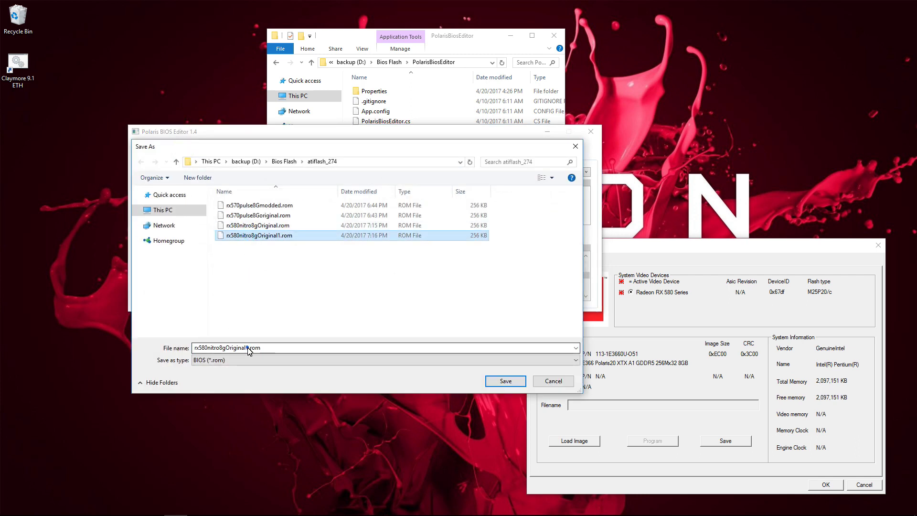
left_click(246, 351)
left_click(247, 351)
key("BackSpace")
key("BackSpace")
key("BackSpace")
key("BackSpace")
key("BackSpace")
key("BackSpace")
key("BackSpace")
key("BackSpace")
key("BackSpace")
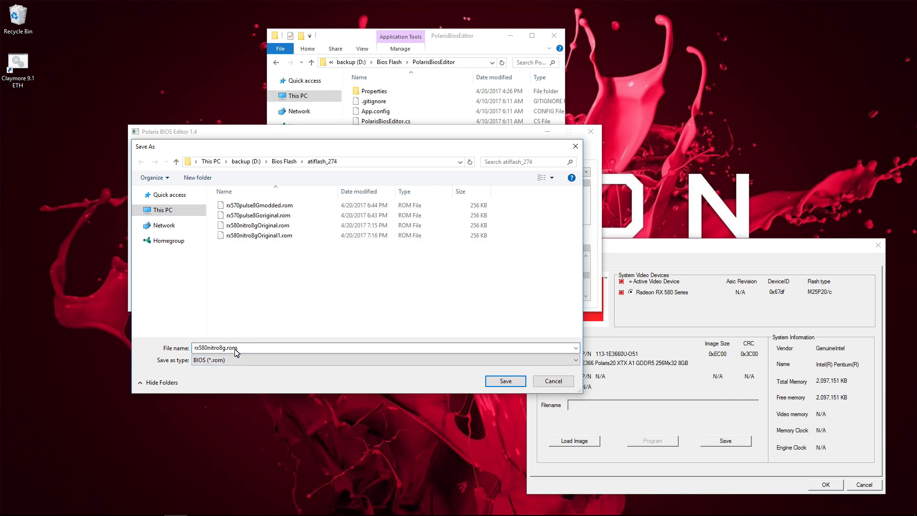
type("Modded")
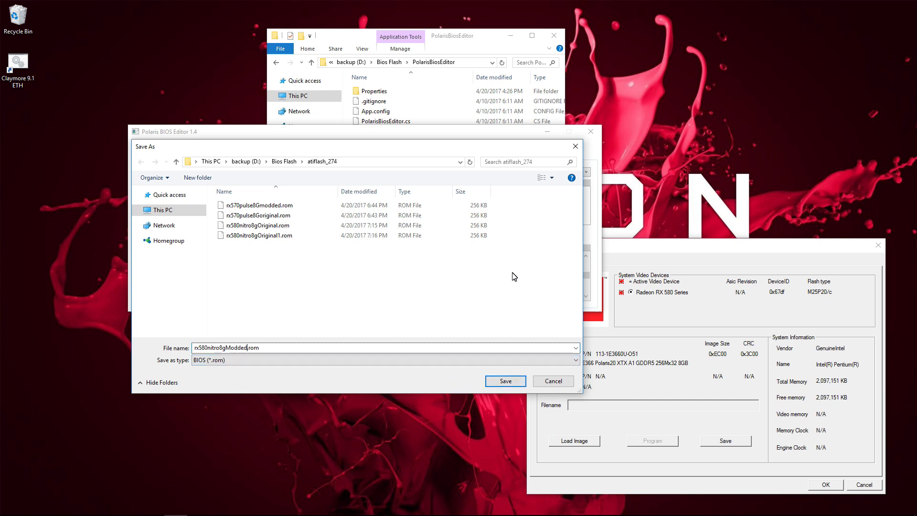
left_click(505, 381)
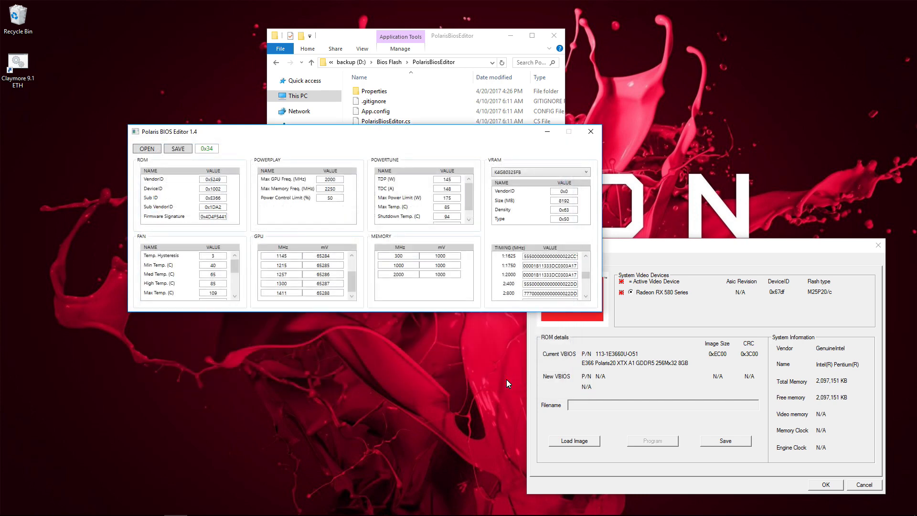
left_click(587, 131)
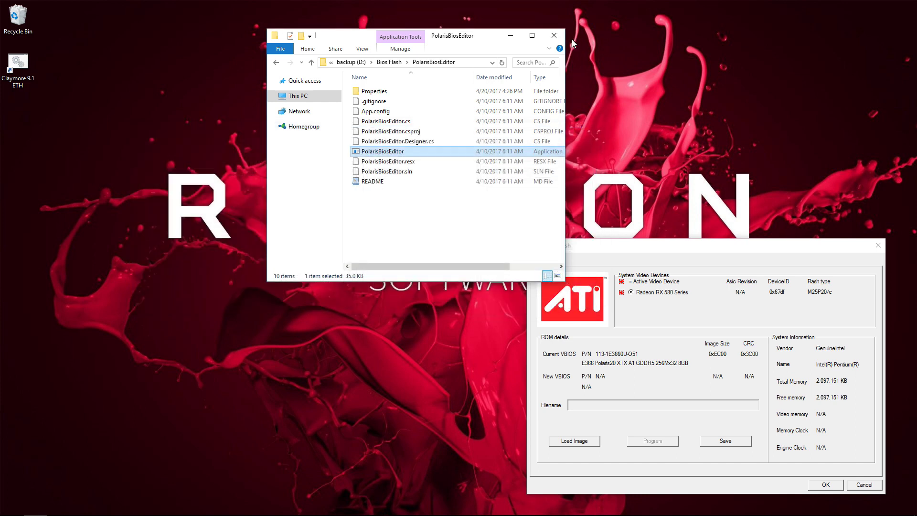
Close Explorer and load rx580nitro8gModded.rom in ATIWinflash, showing size 0x40000 and CRC 0x3A00.
left_click(554, 36)
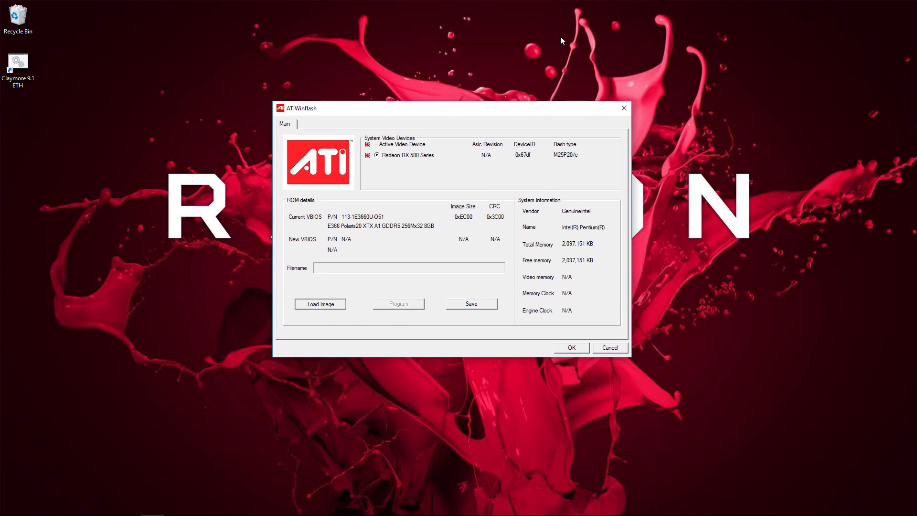
key("Return")
scroll(516, 246, "down", 5)
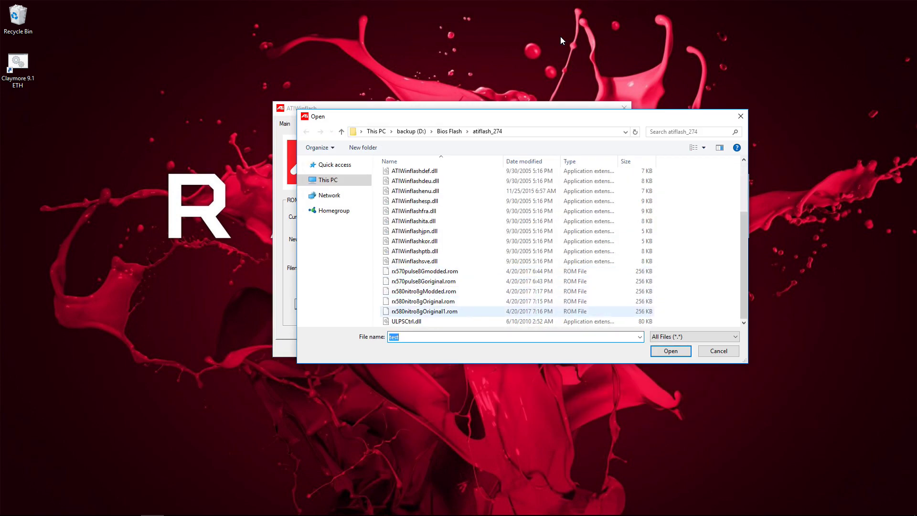
key("Up")
key("Up")
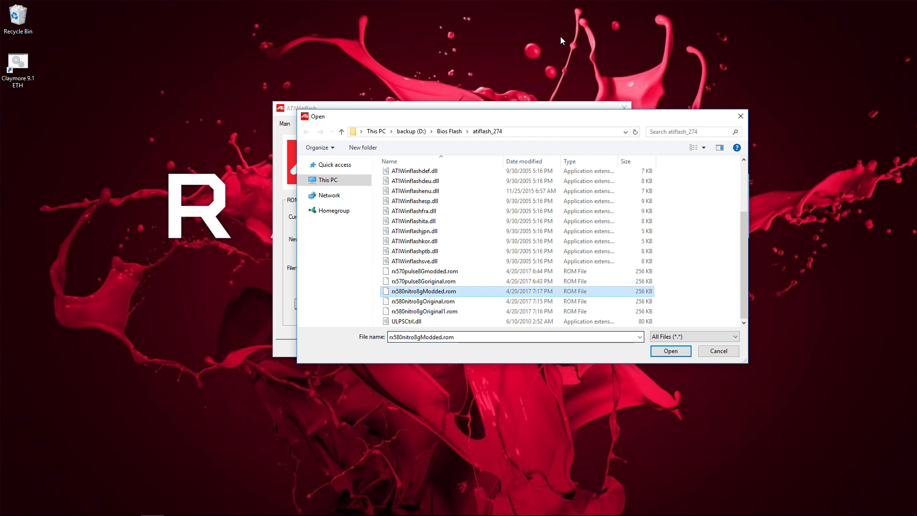
key("Return")
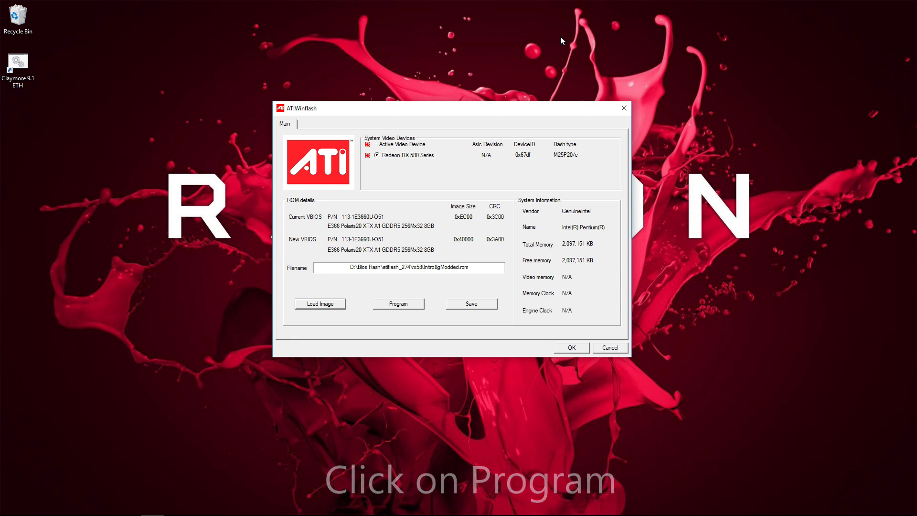
Program the modded BIOS onto the RX 580 and dismiss the 'VBIOS programmed successfully' message.
left_click(391, 305)
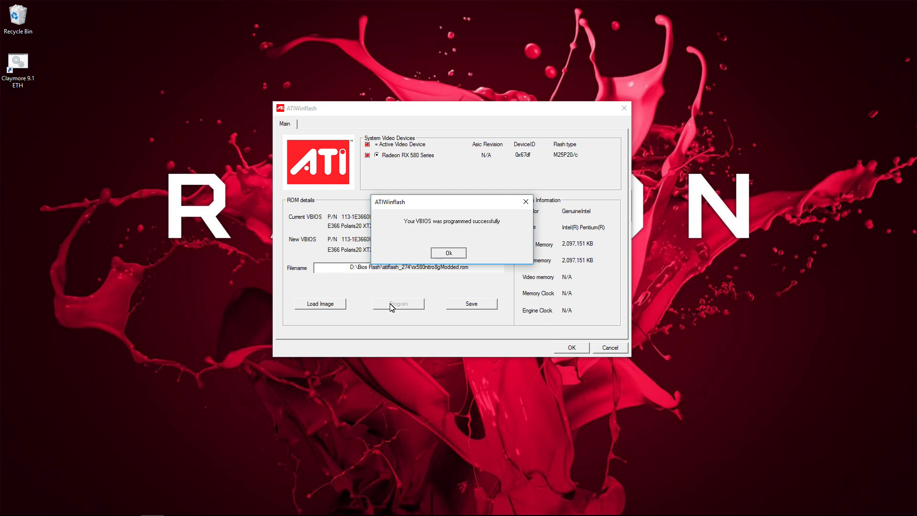
key("Return")
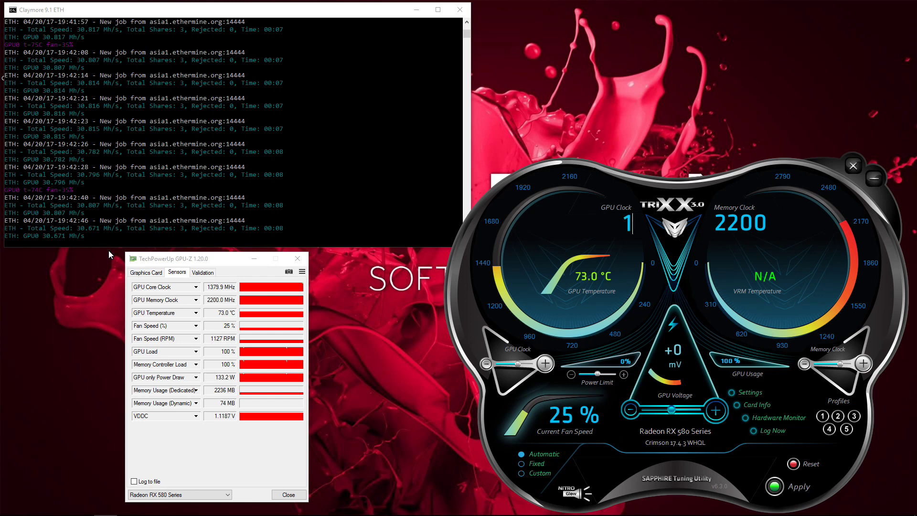
Enter 1133 MHz as the GPU clock in TRIXX.
type("133")
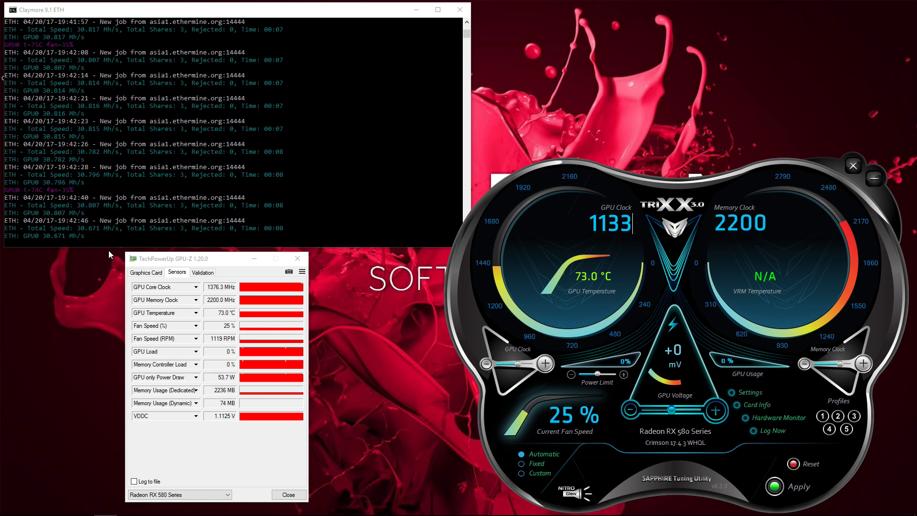
key("Return")
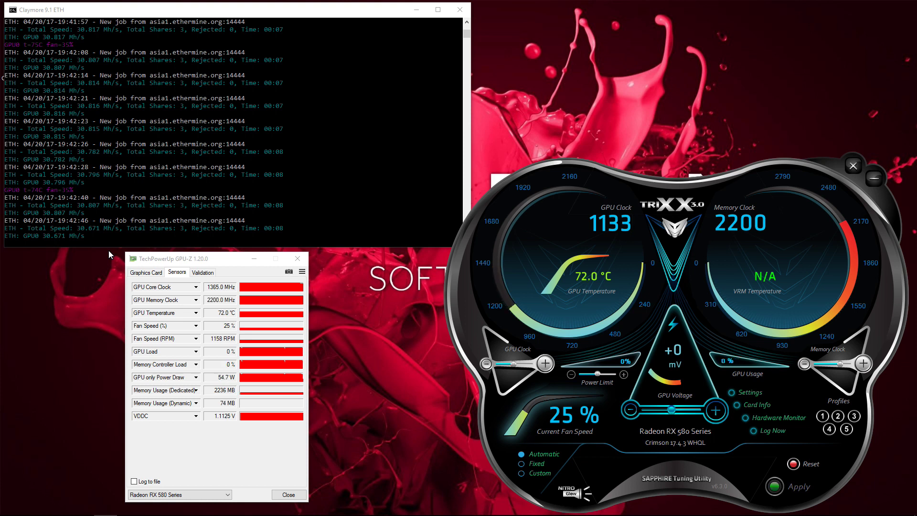